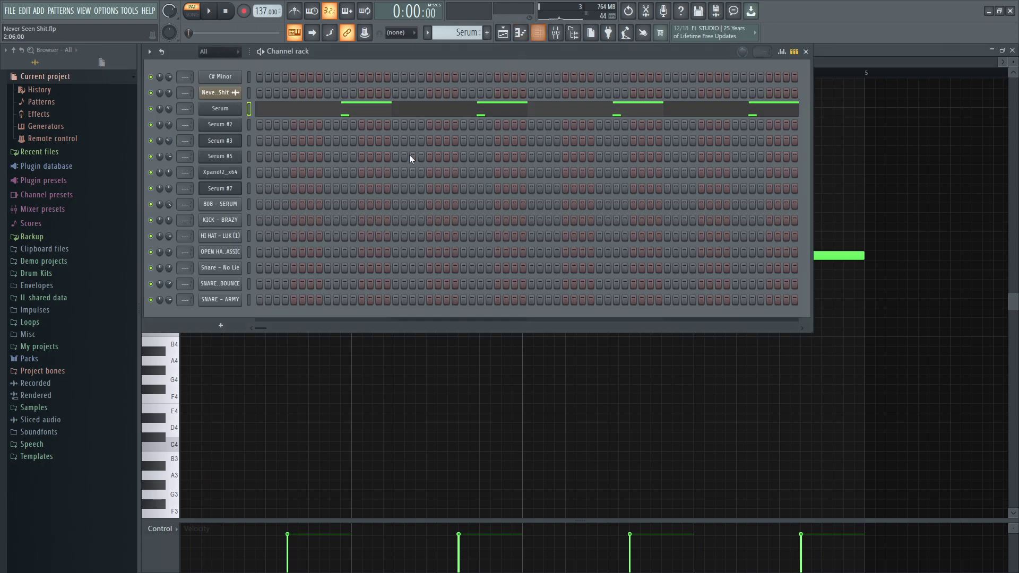
Open the Serum channel's plugin and review its FX and Matrix pages, closing it when done
left_click(216, 109)
left_click(290, 142)
left_click(329, 143)
left_click(949, 411)
Switch to the Serum #2 pattern, show its notes in the piano roll and play it back
left_click_drag(459, 32, 459, 26)
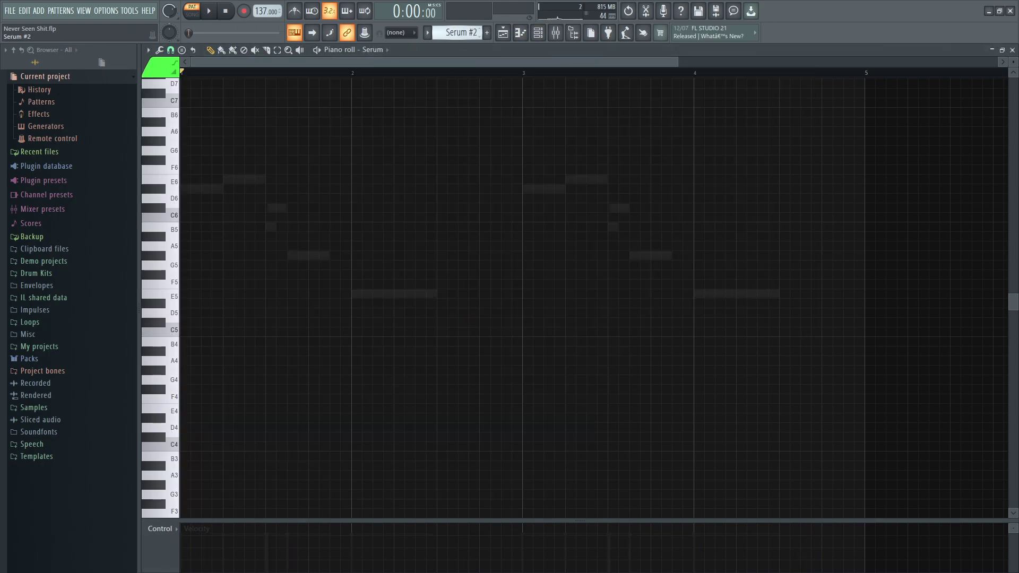
right_click(220, 189)
right_click(219, 189)
key("space")
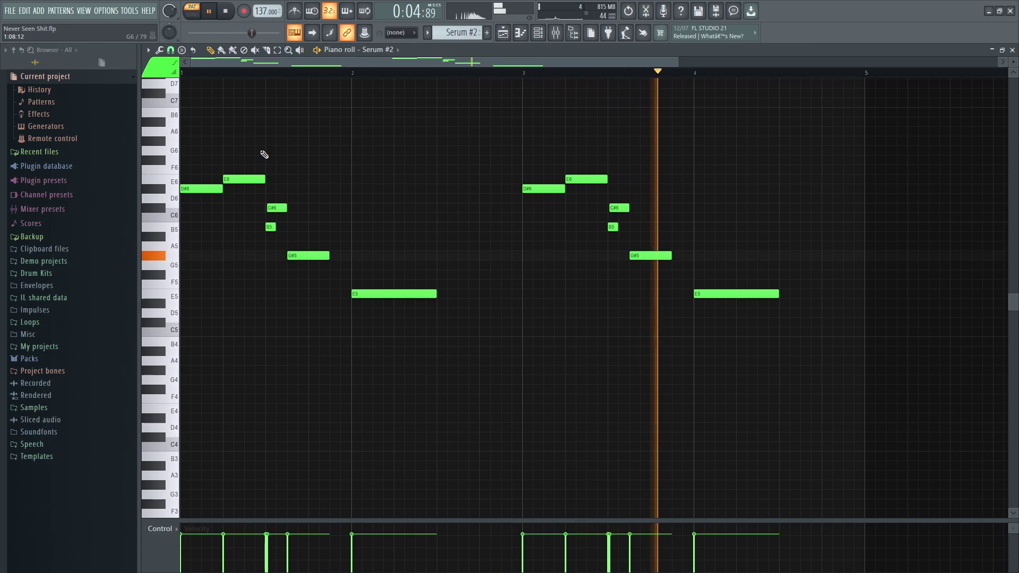
key("space")
Review the FX and Matrix pages of the Serum #2 plugin, and return to the piano roll
key("F6")
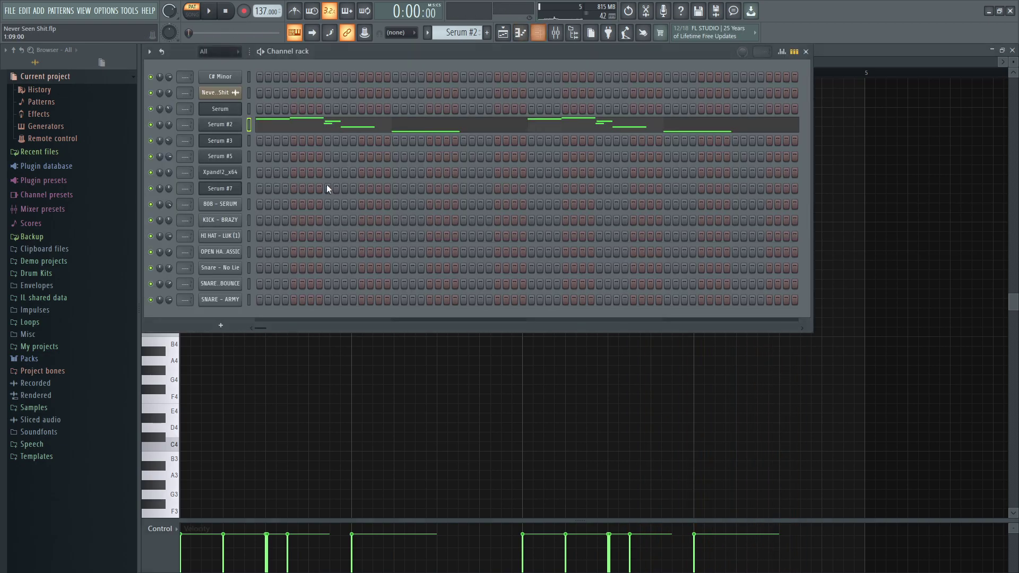
left_click(230, 127)
left_click(371, 183)
left_click(410, 183)
key("F7")
Switch to the Serum #3 pattern, show its chord notes in the piano roll and play it back
left_click_drag(457, 33, 457, 24)
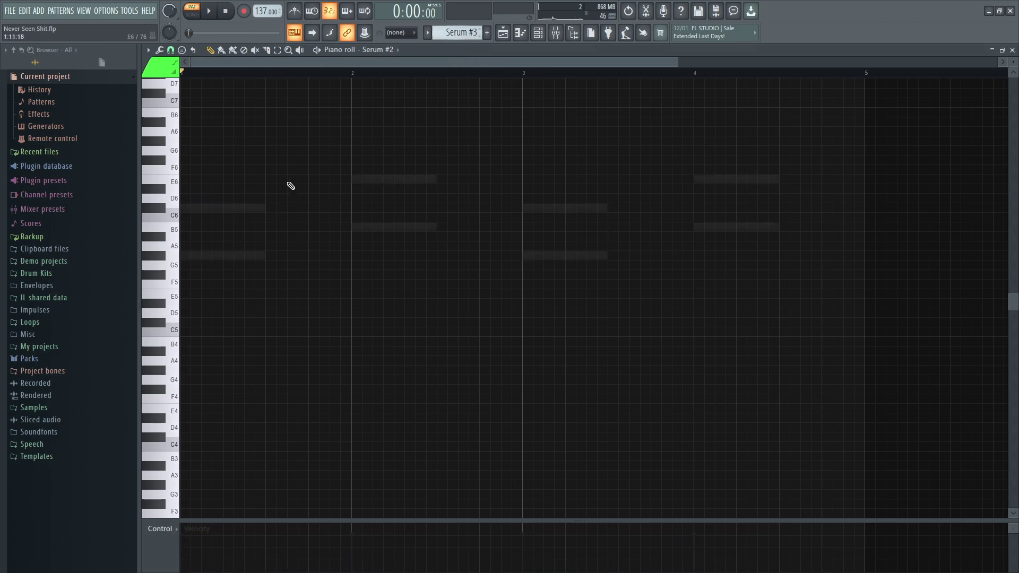
double_click(238, 208)
scroll(261, 195, "up", 3)
key("space")
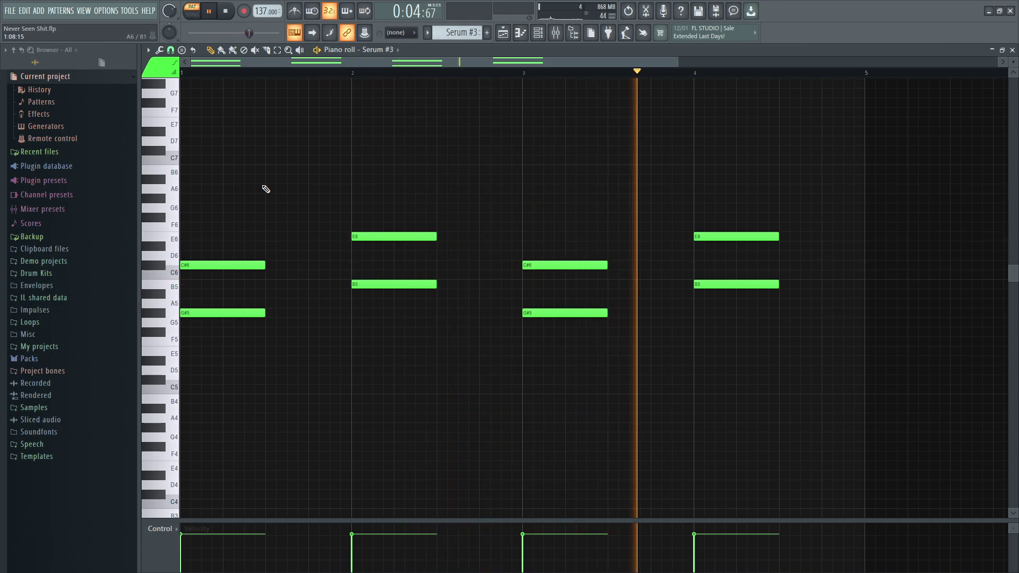
key("space")
Review the FX page of the Serum #3 plugin, and return to the piano roll
key("F6")
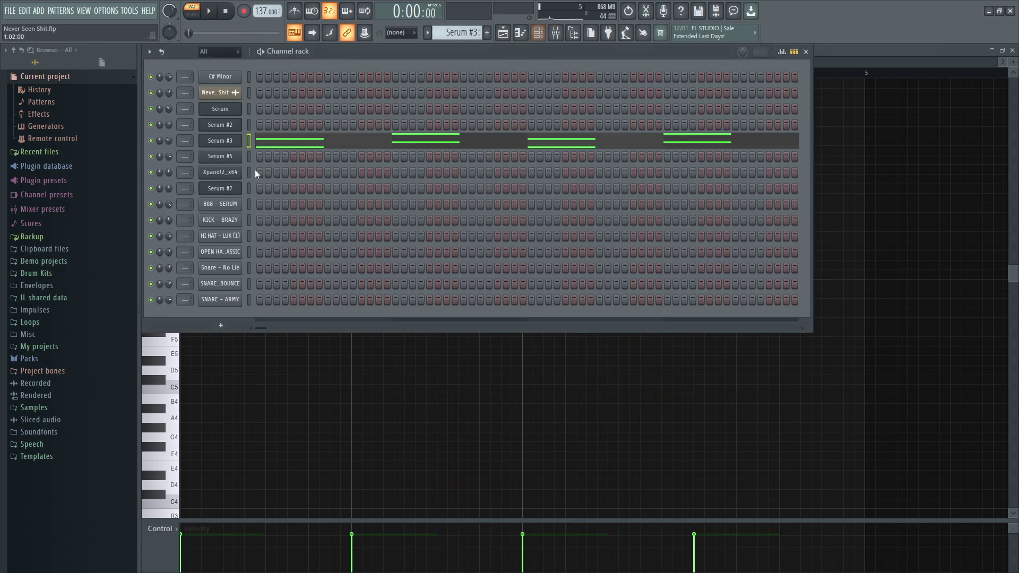
left_click(235, 144)
left_click(318, 121)
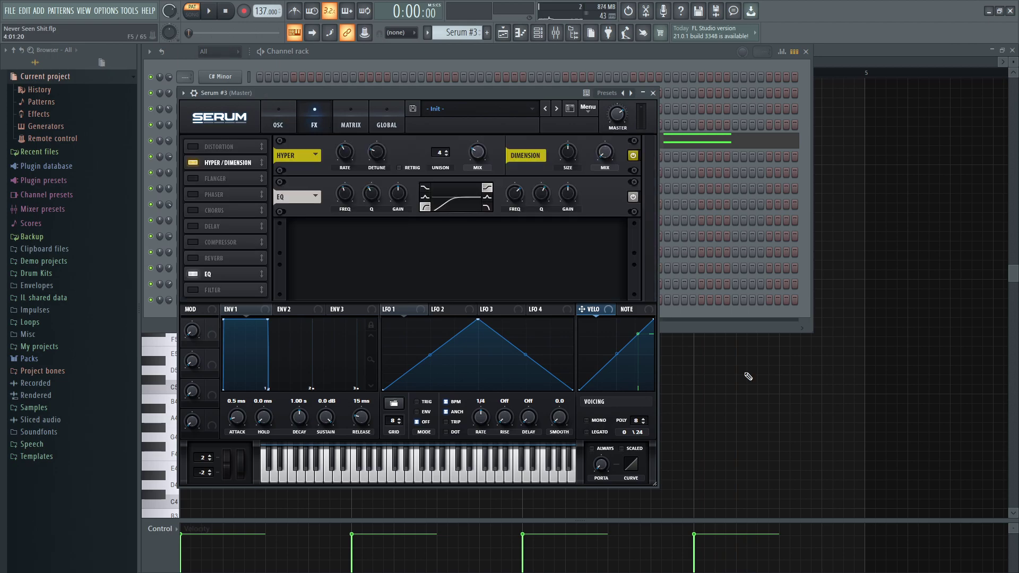
key("F7")
Play back the Serum #4 pattern and the Serum #5 pattern in the piano roll
left_click_drag(471, 33, 471, 37)
key("space")
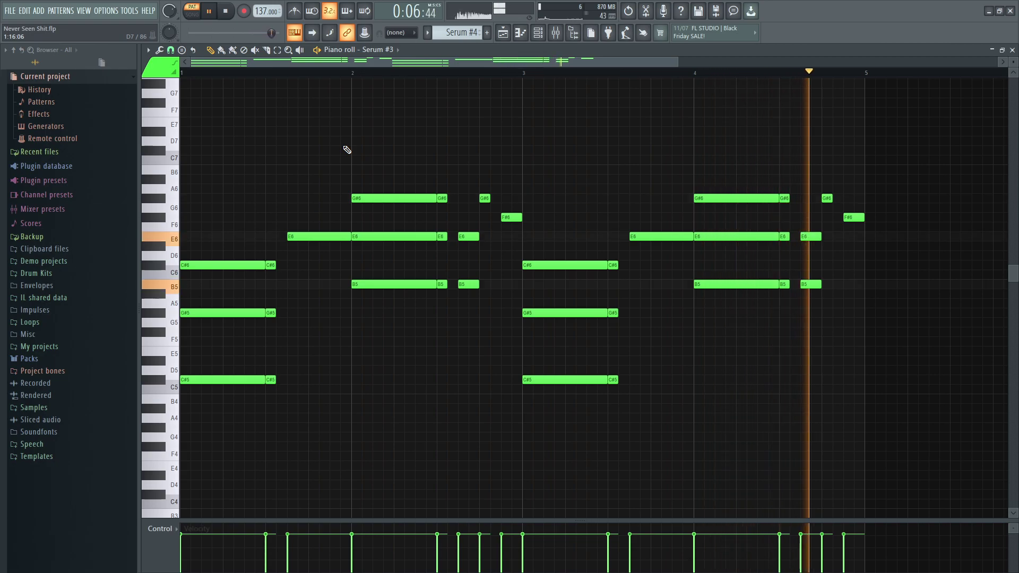
left_click_drag(448, 33, 448, 52)
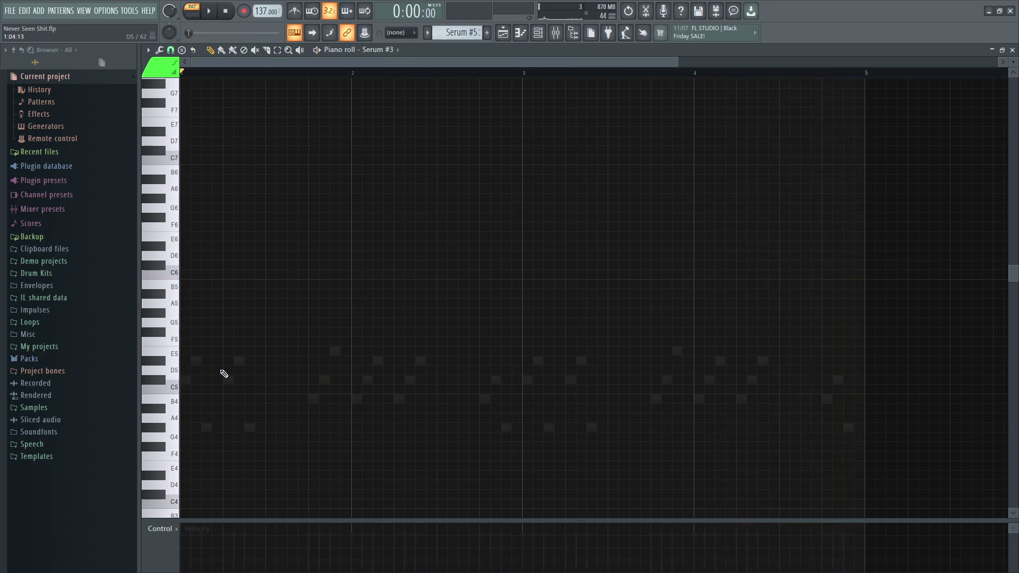
key("space")
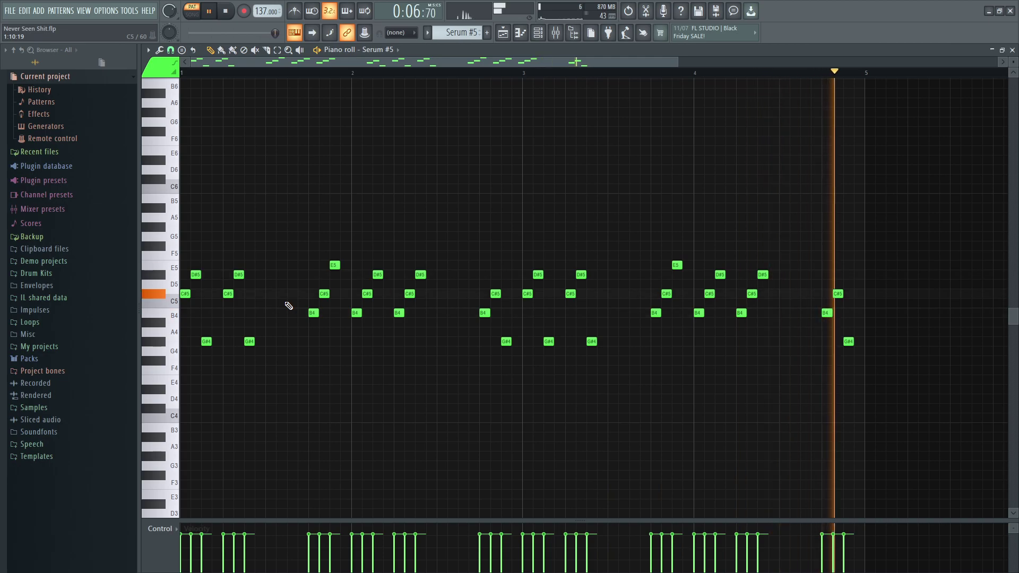
Review the FX and Matrix pages of the Serum #5 plugin, and return to the piano roll
left_click(539, 33)
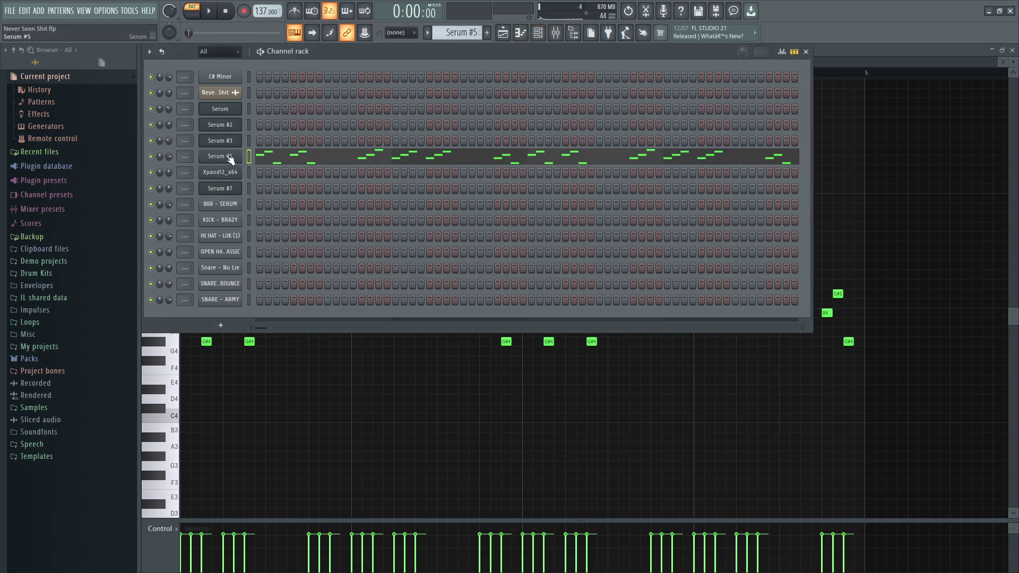
left_click(224, 159)
left_click(310, 140)
left_click(349, 139)
left_click(679, 330)
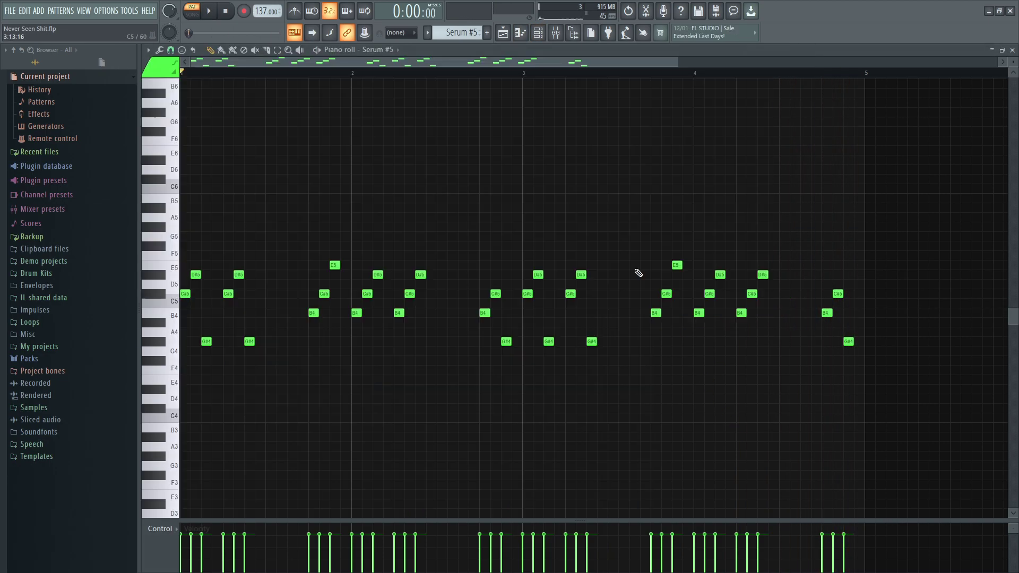
Switch to the Serum #6 pattern, show its Xpand!2 notes in the piano roll and play it back
scroll(454, 33, "down", 1)
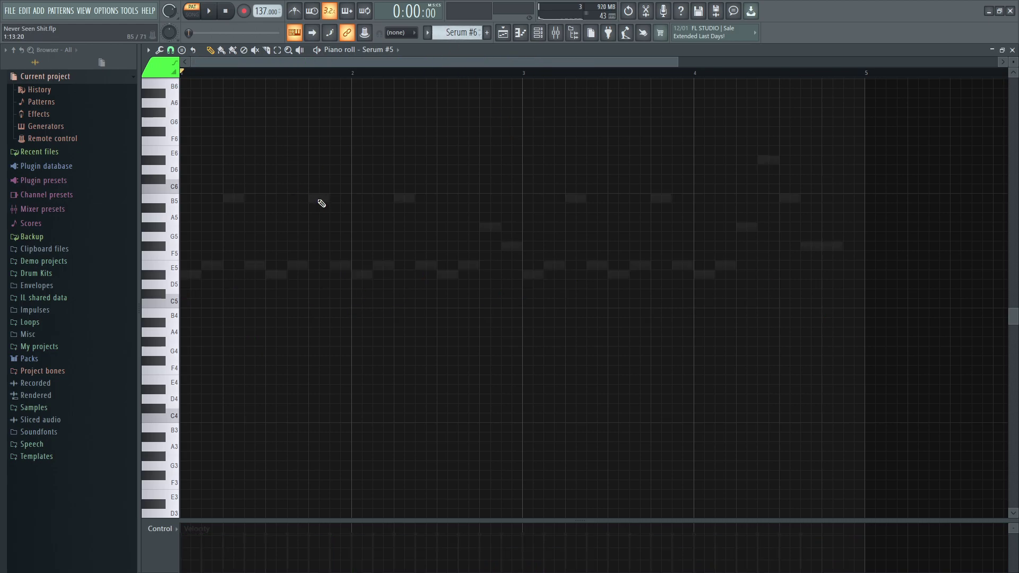
double_click(318, 200)
key("space")
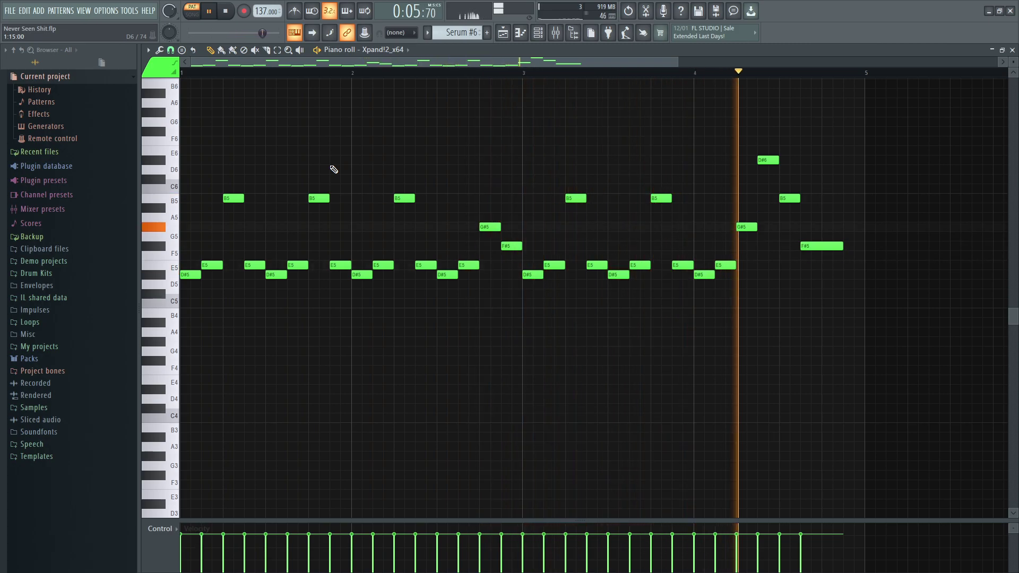
Open the Xpand!2 plugin from the channel rack to review its loaded preset, and return to the piano roll
left_click(555, 31)
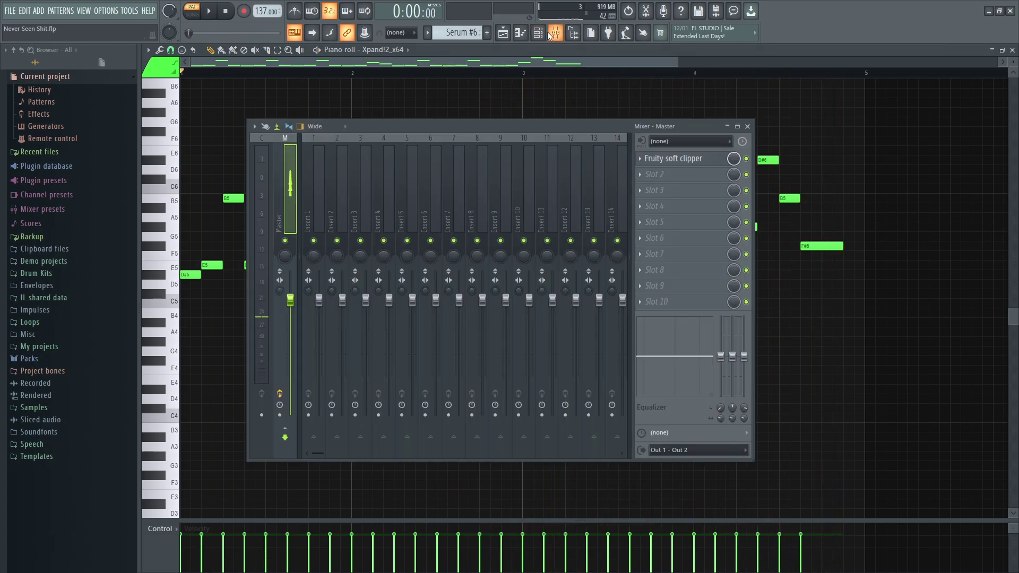
left_click(537, 34)
left_click(219, 171)
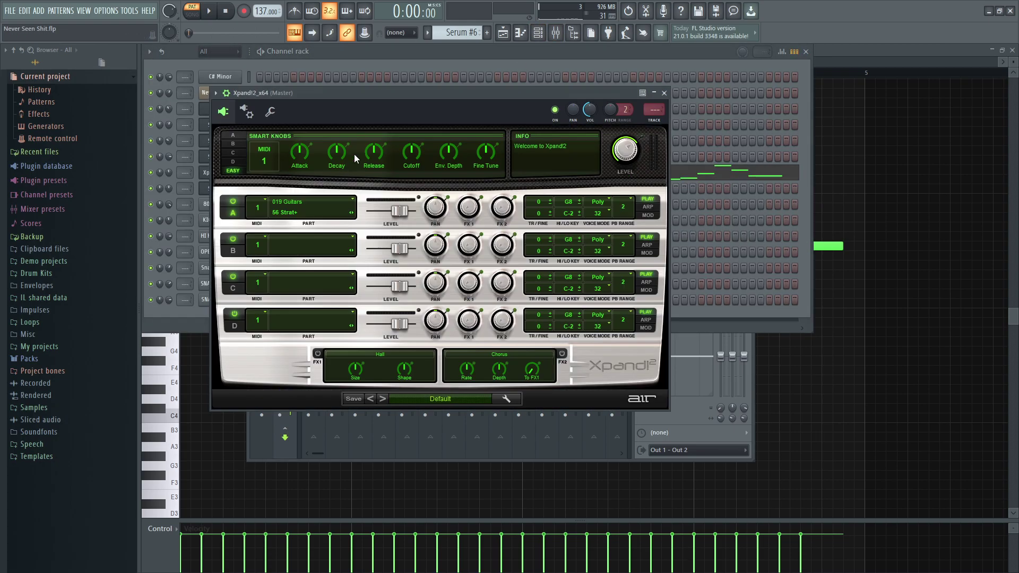
left_click(537, 33)
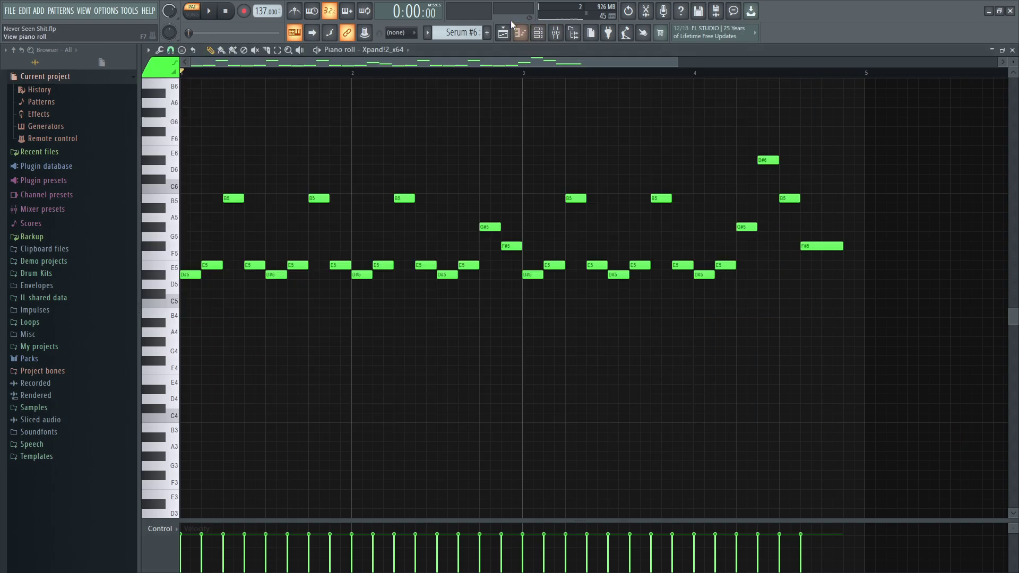
Switch to the Serum #7 pattern, show its notes and play it back from the middle of bar 2
left_click_drag(454, 33, 453, 40)
double_click(505, 230)
left_click(437, 74)
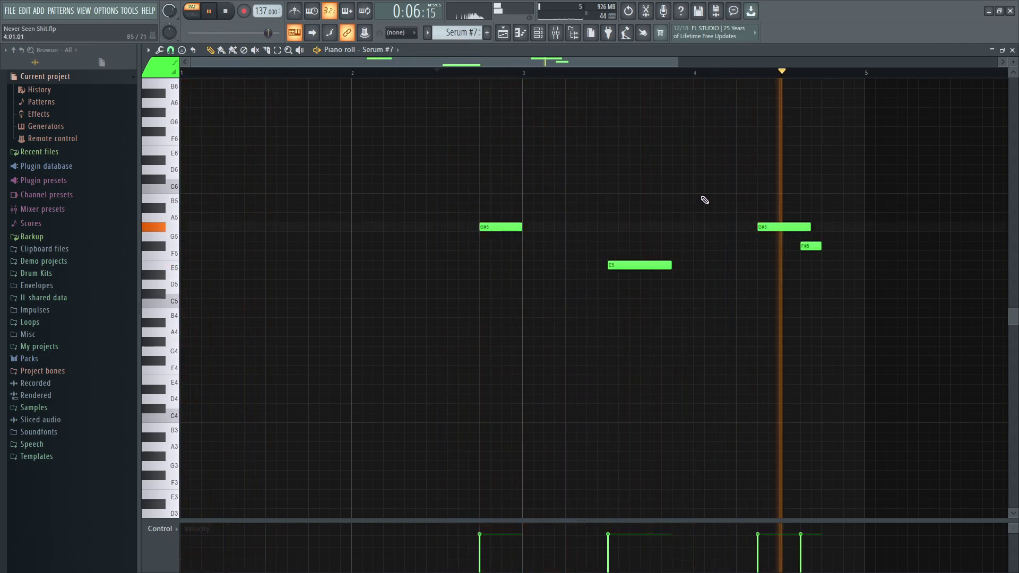
key("space")
Review the FX and Matrix pages of the Serum #7 plugin, and return to the piano roll
left_click(538, 33)
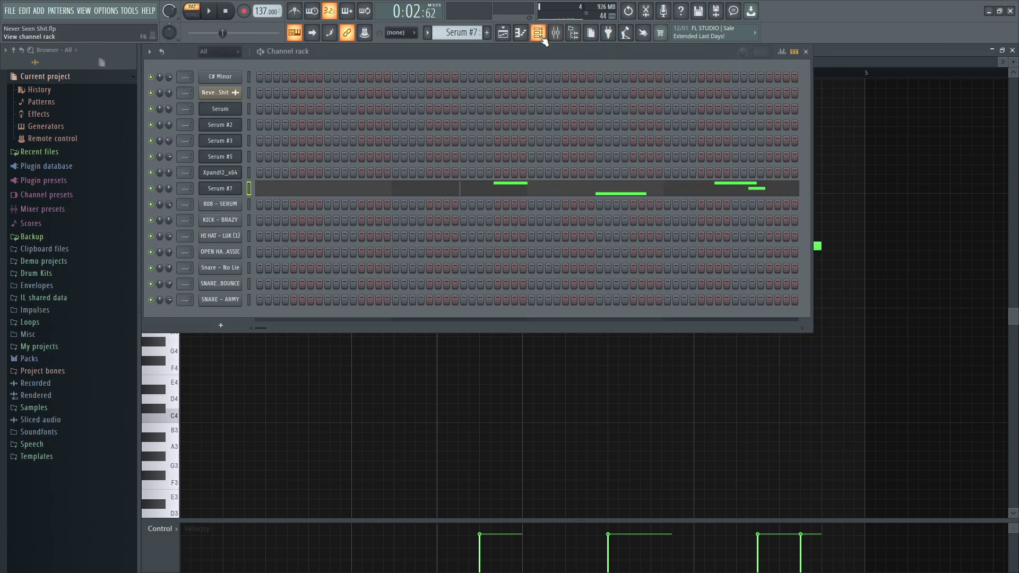
left_click(228, 189)
left_click(350, 195)
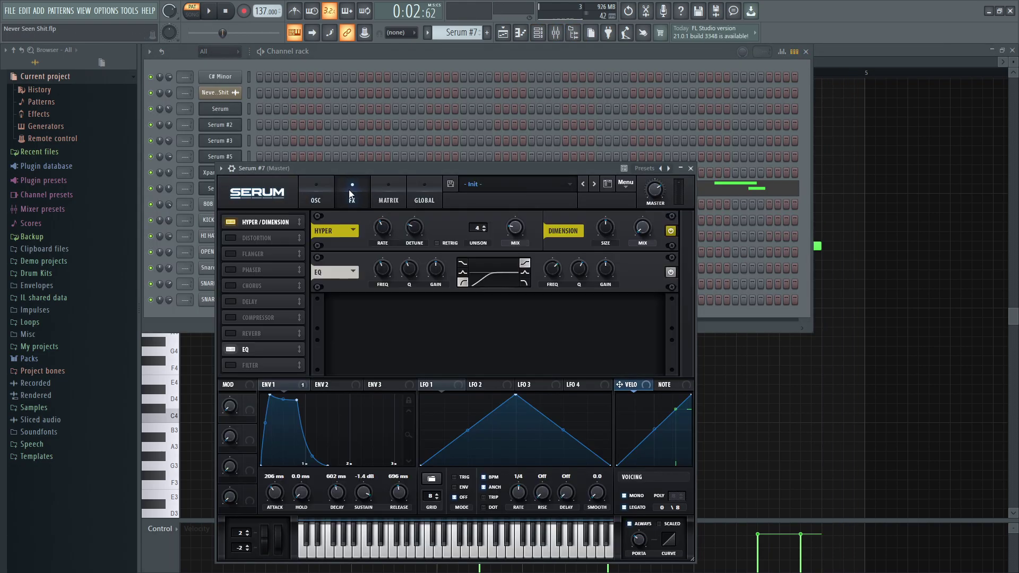
left_click(389, 193)
left_click(830, 416)
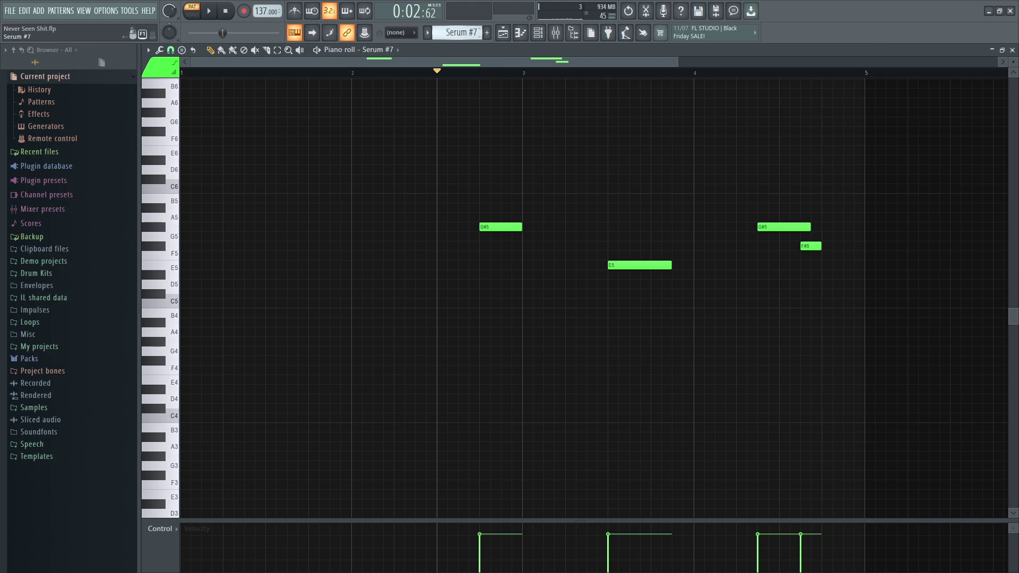
Switch to the 808 - SERUM pattern, show its bass notes and play it back from the start
left_click_drag(457, 33, 457, 37)
left_click_drag(202, 73, 183, 77)
right_click(263, 298)
right_click(263, 298)
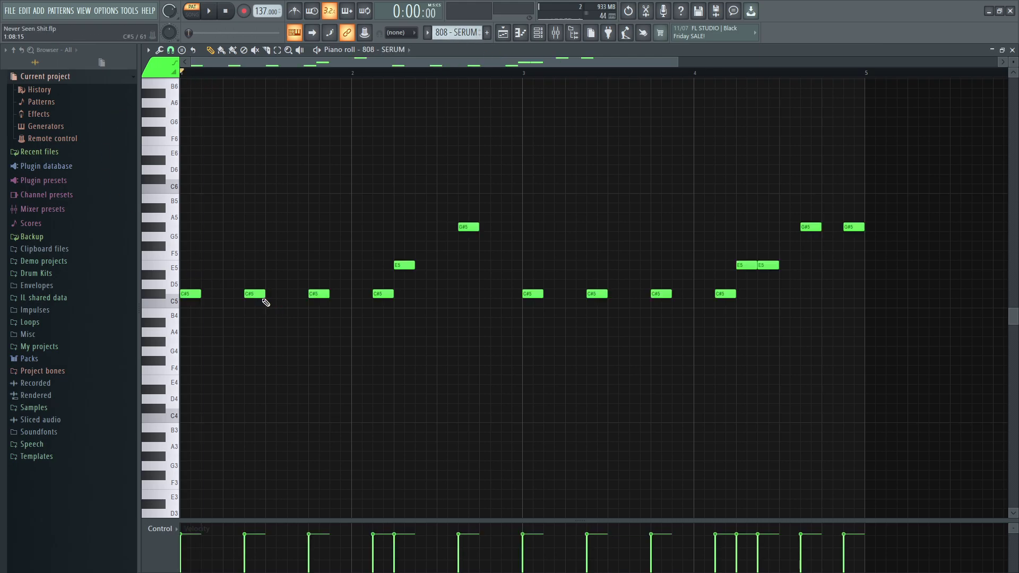
key("space")
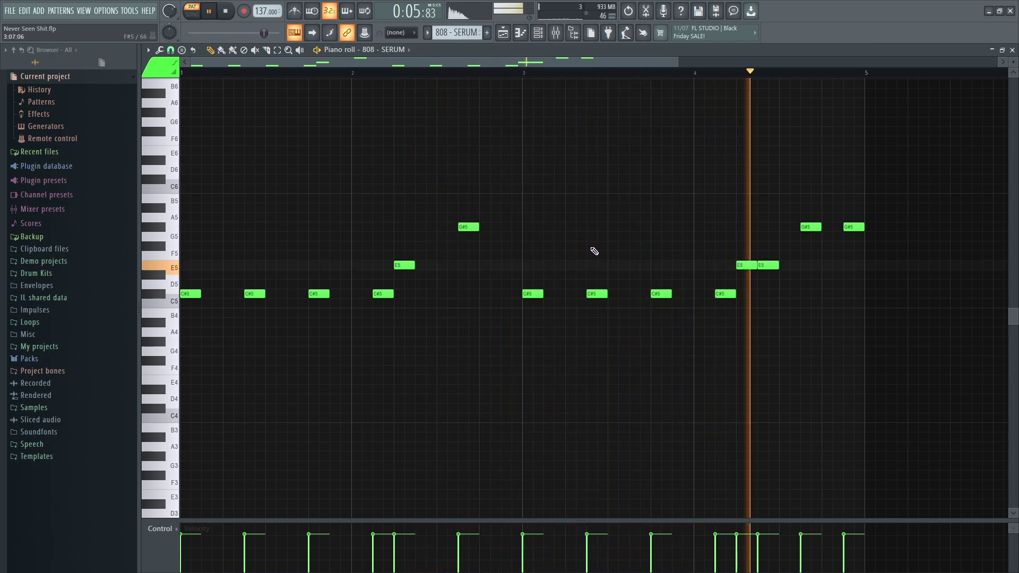
Switch to the 808 - SERUM #2 pattern and play it back in the piano roll
scroll(474, 34, "down", 1)
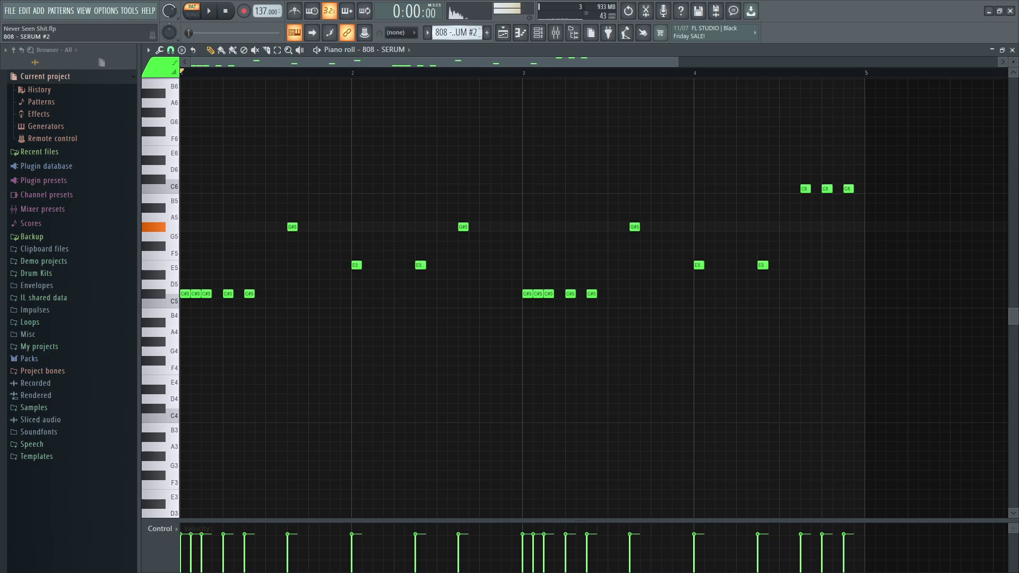
key("space")
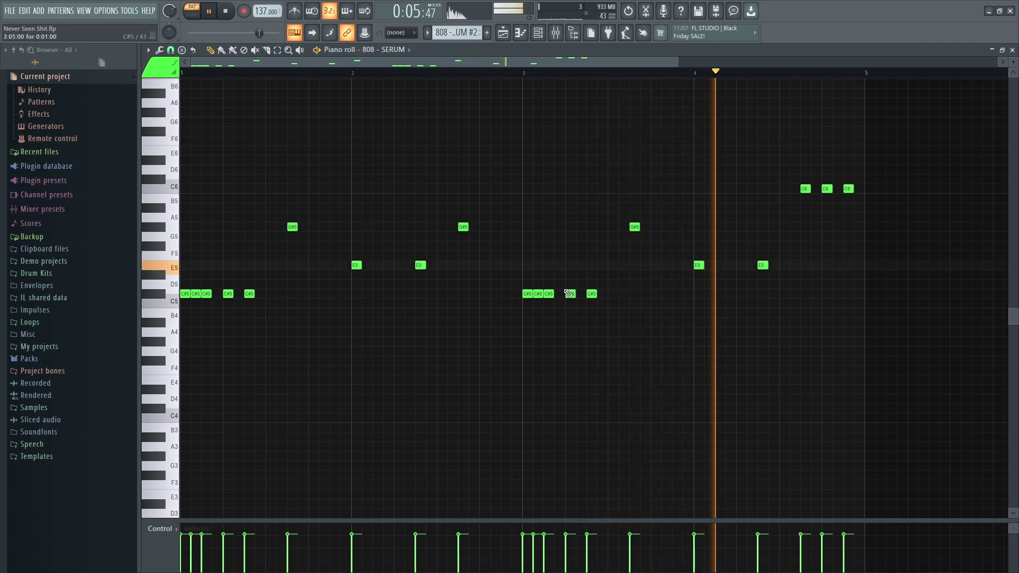
key("space")
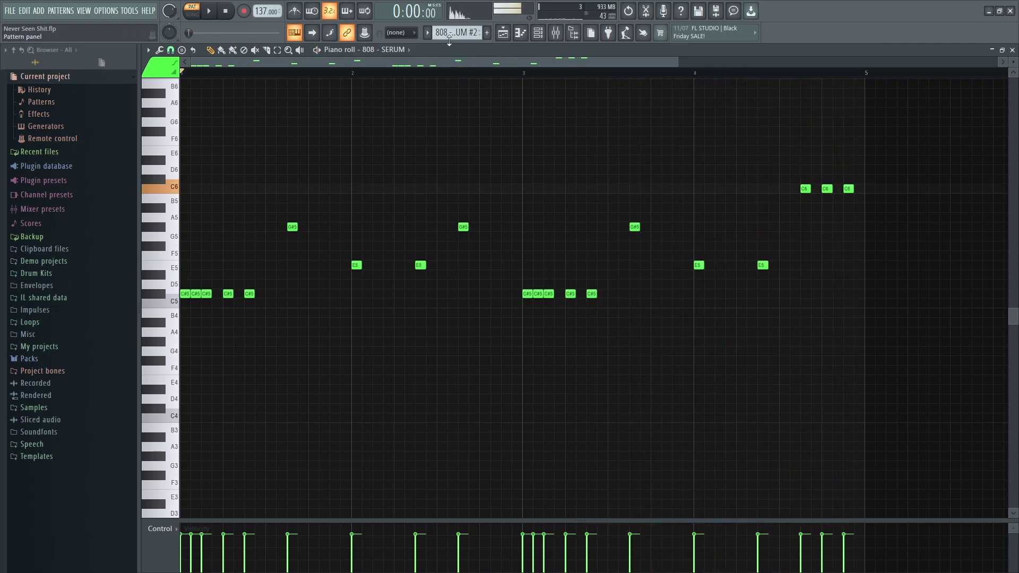
Play back the KICK - AMP and KICK - AMP #2 patterns on the KICK - BRAZY channel
scroll(455, 33, "up", 1)
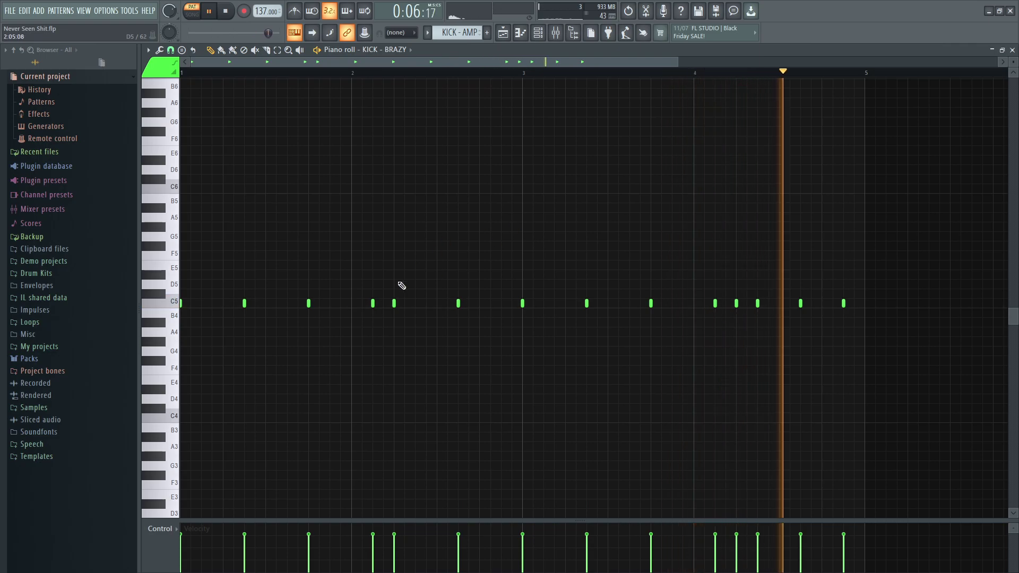
key("space")
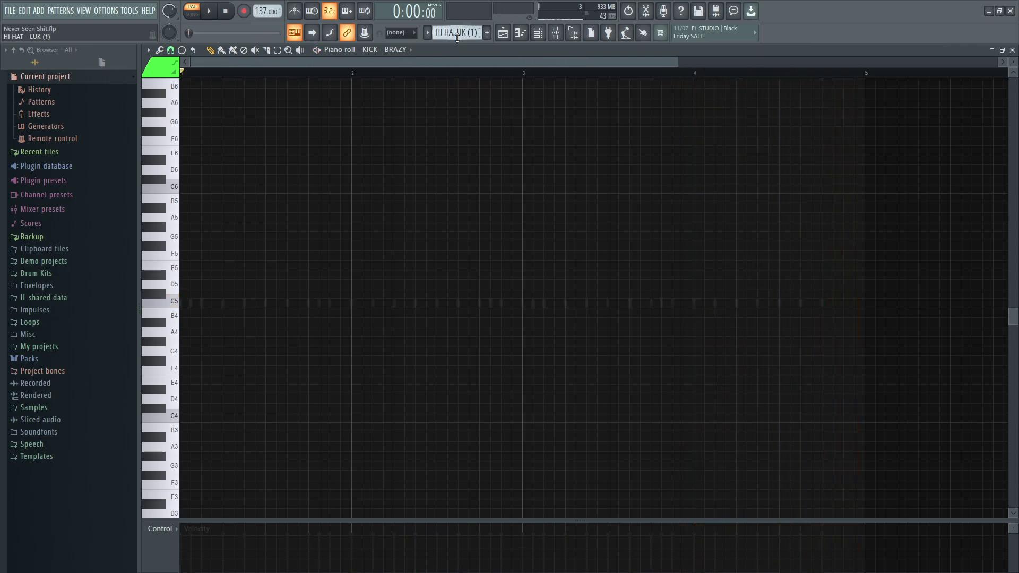
key("space")
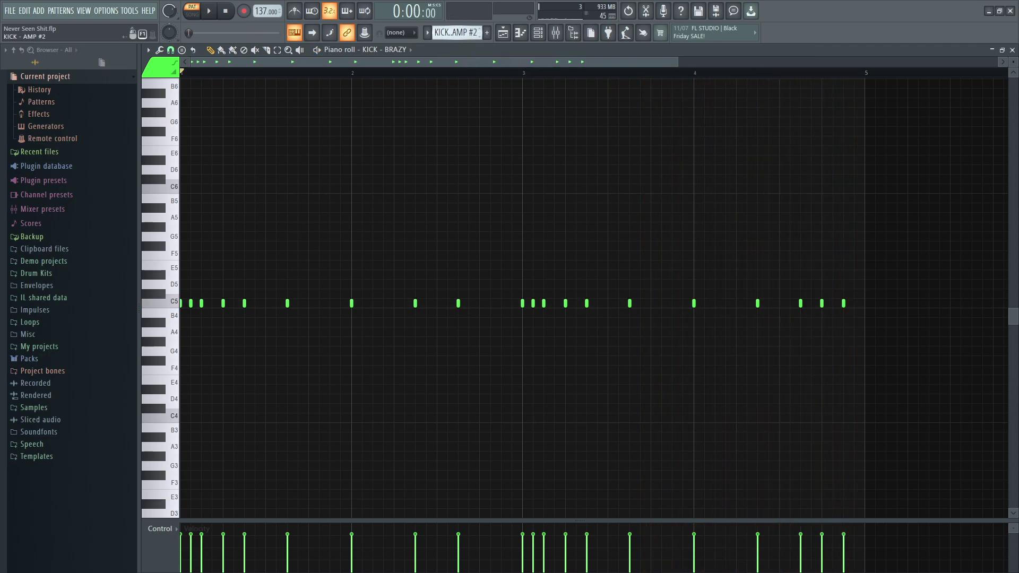
Show the HI HAT - LUK (1) pattern's notes in the piano roll and play it back
right_click(311, 303)
key("space")
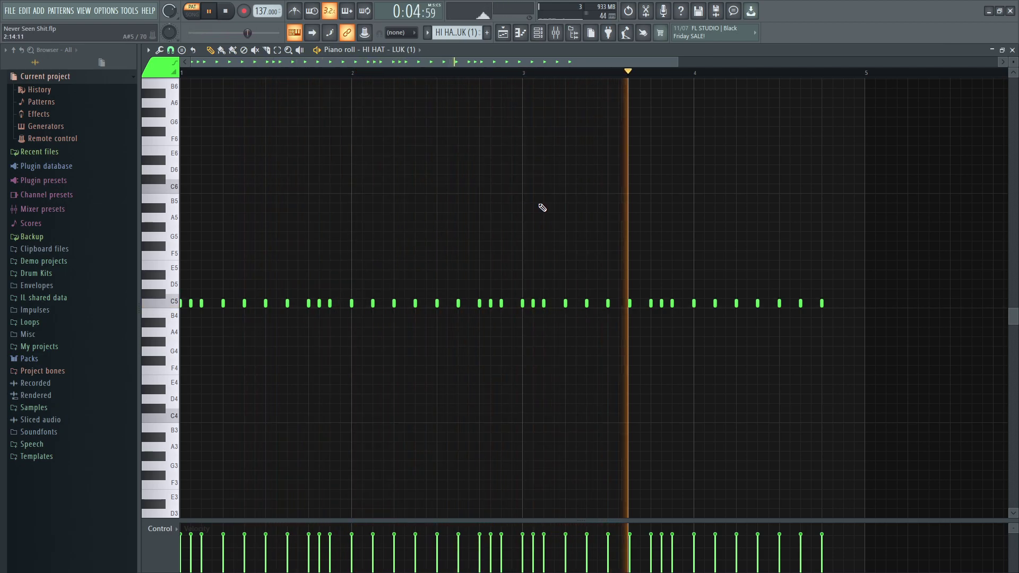
key("space")
Switch to the OPEN HAT - CLASSIC pattern, show its notes in the piano roll and play it back
left_click_drag(470, 33, 470, 27)
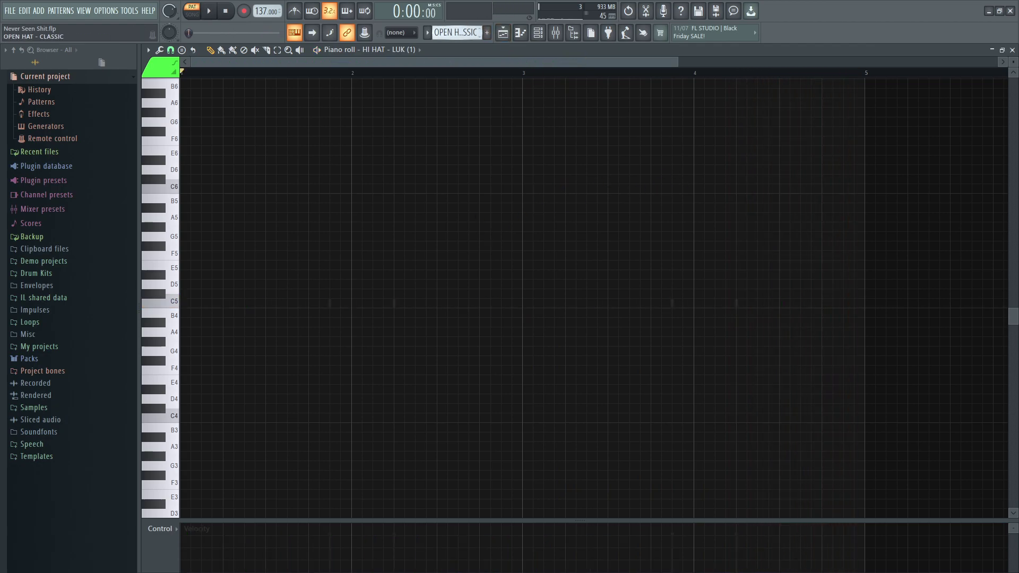
right_click(330, 303)
right_click(330, 302)
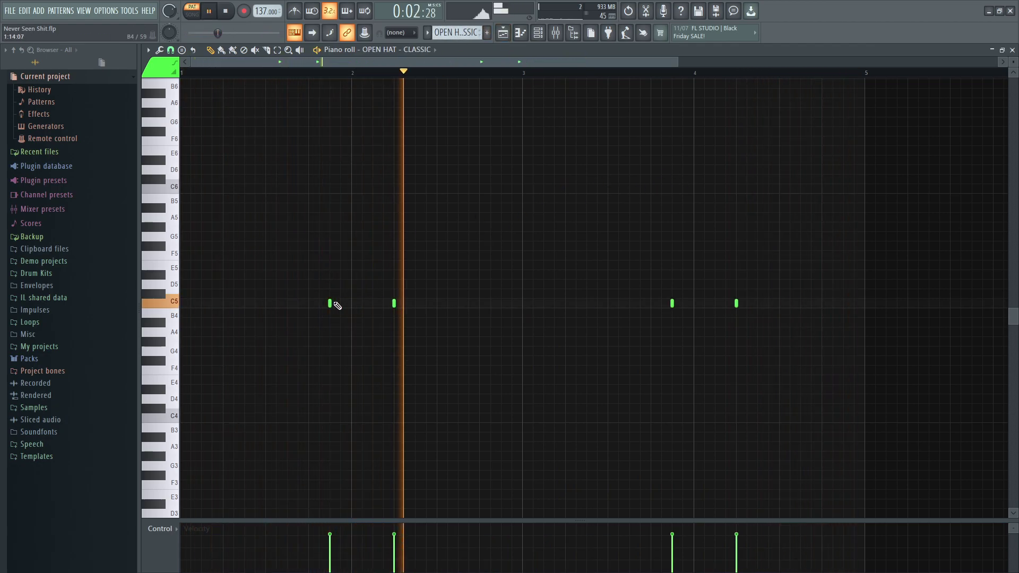
key("space")
Switch to the Snare - No Lie pattern, show its notes in the piano roll and play it back
left_click_drag(468, 32, 468, 27)
key("space")
right_click(265, 304)
right_click(266, 304)
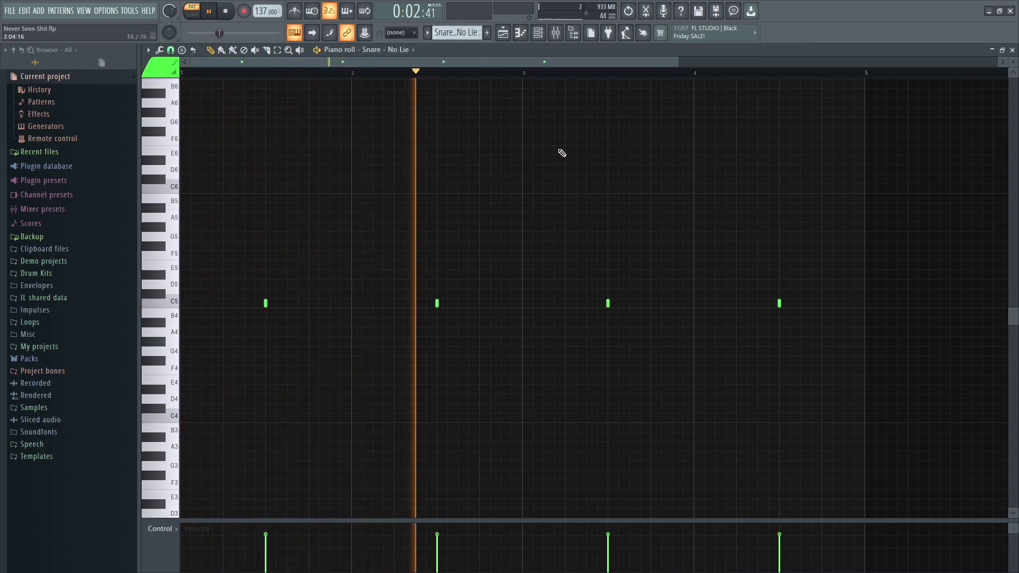
Play back the SNARE - BOUNCE and SNARE - ARMY patterns one after the other, with their notes shown in the piano roll
left_click_drag(457, 33, 457, 28)
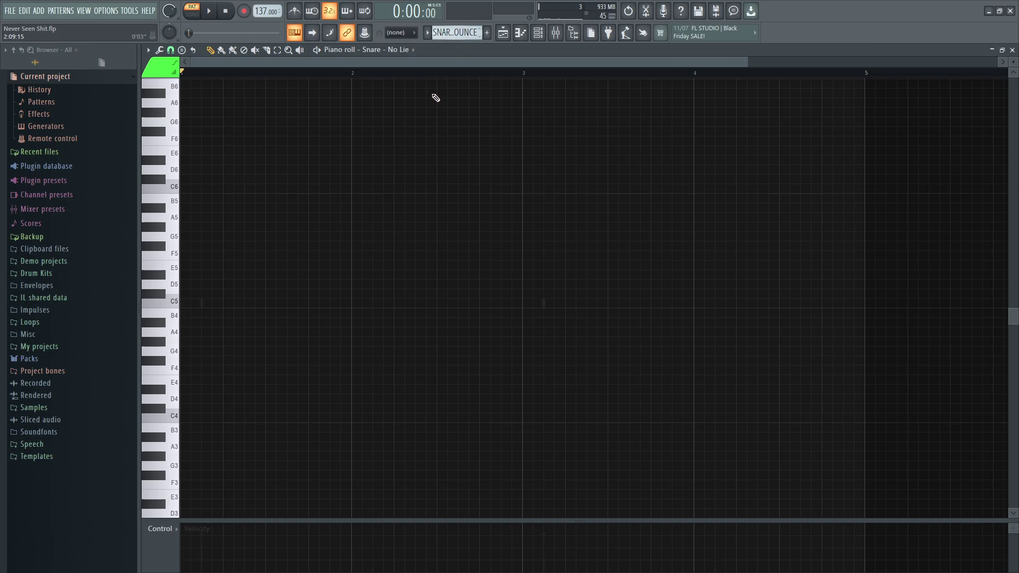
key("space")
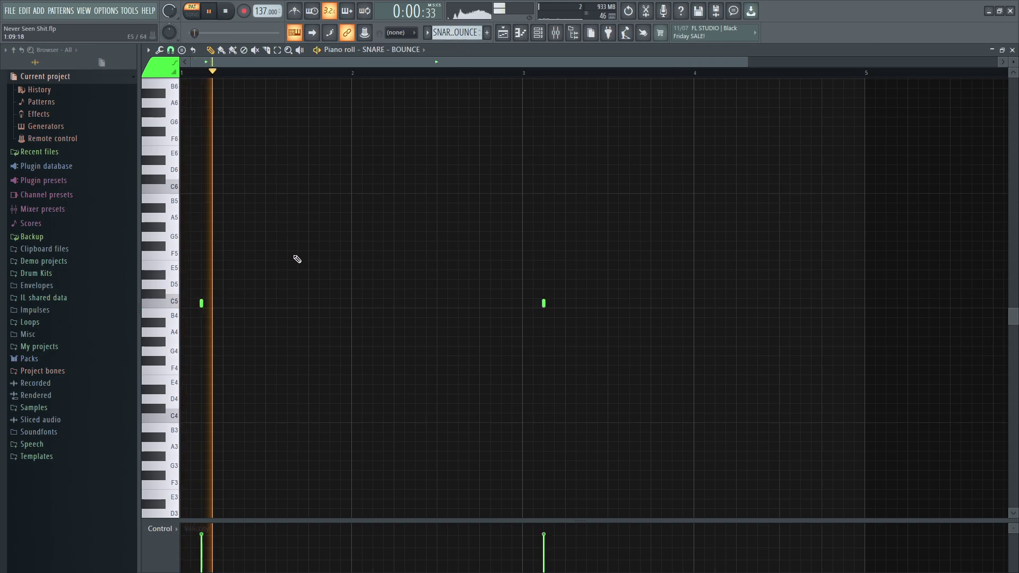
key("space")
left_click_drag(457, 33, 457, 38)
key("space")
key("space")
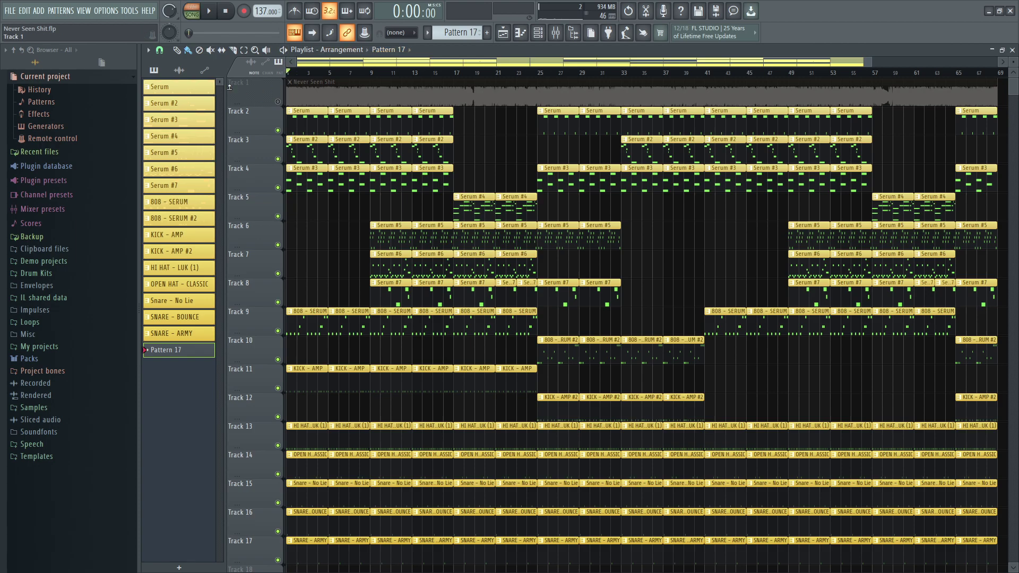
Play the full arrangement in song mode and zoom the playlist in to show about the first 30 bars
scroll(674, 103, "down", 1)
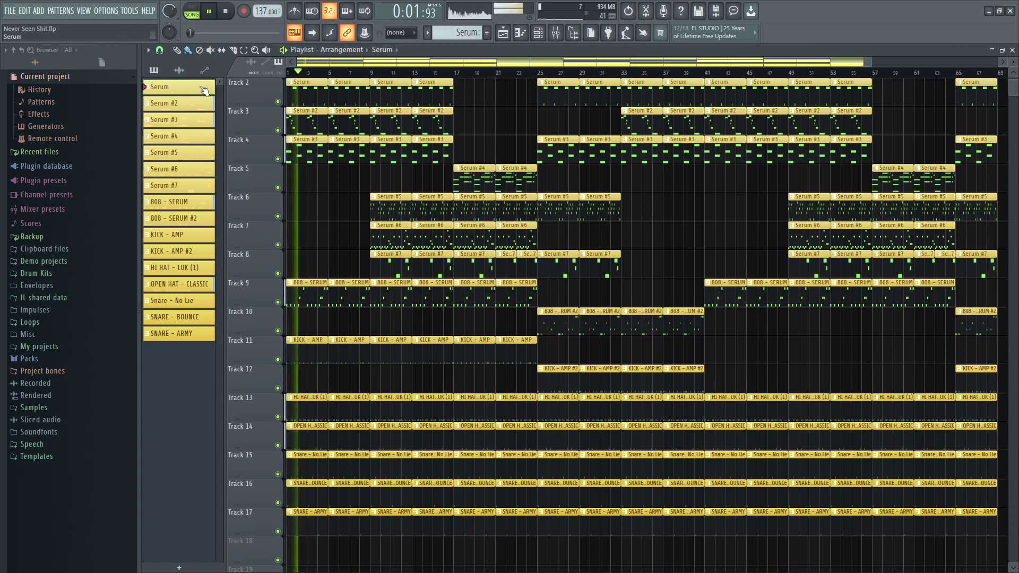
left_click_drag(1011, 62, 1010, 64)
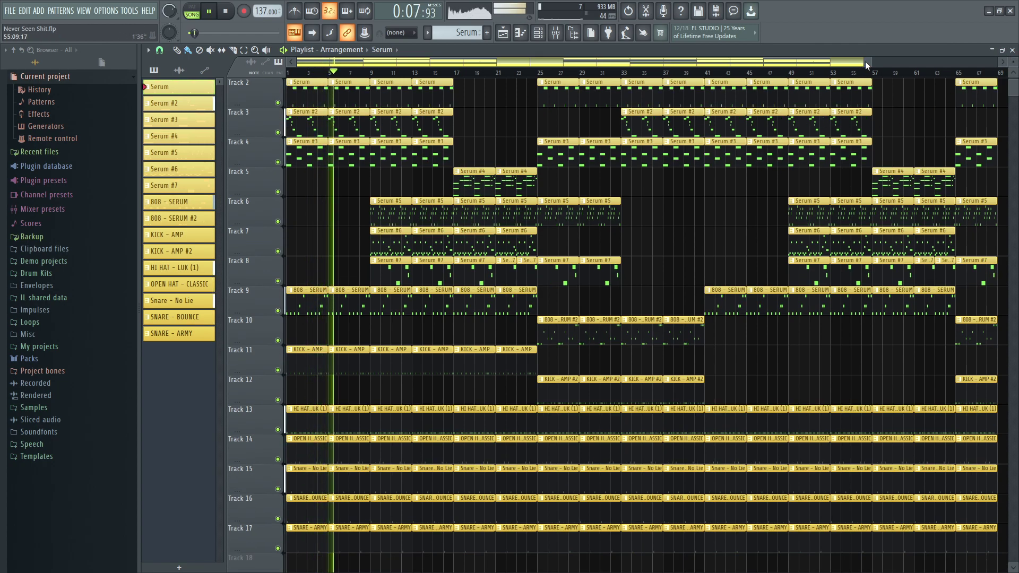
left_click_drag(870, 61, 541, 66)
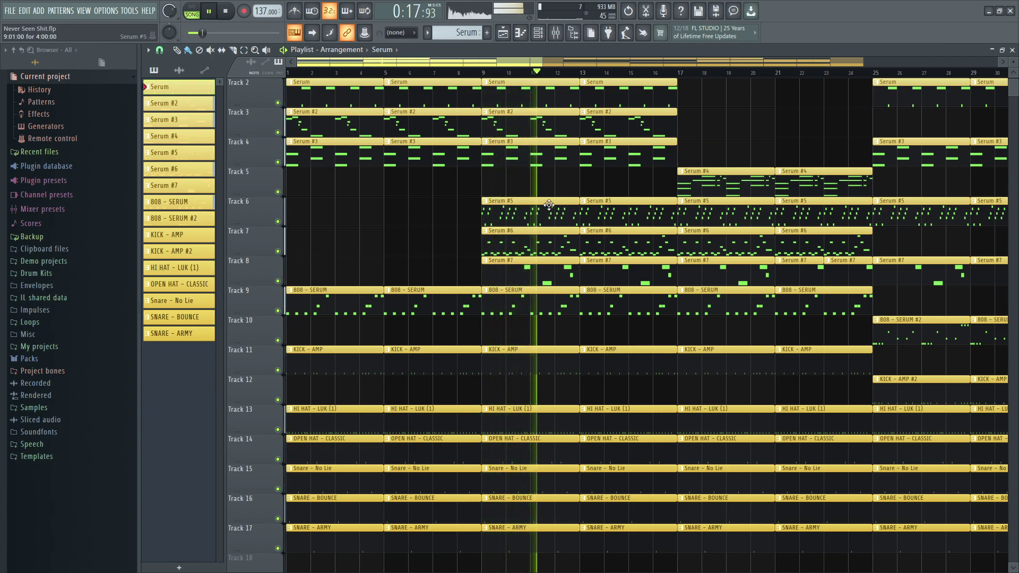
Solo the Never Seen Shit audio on Track 1 twice during playback to compare it, returning to the pattern tracks each time
scroll(538, 208, "up", 1)
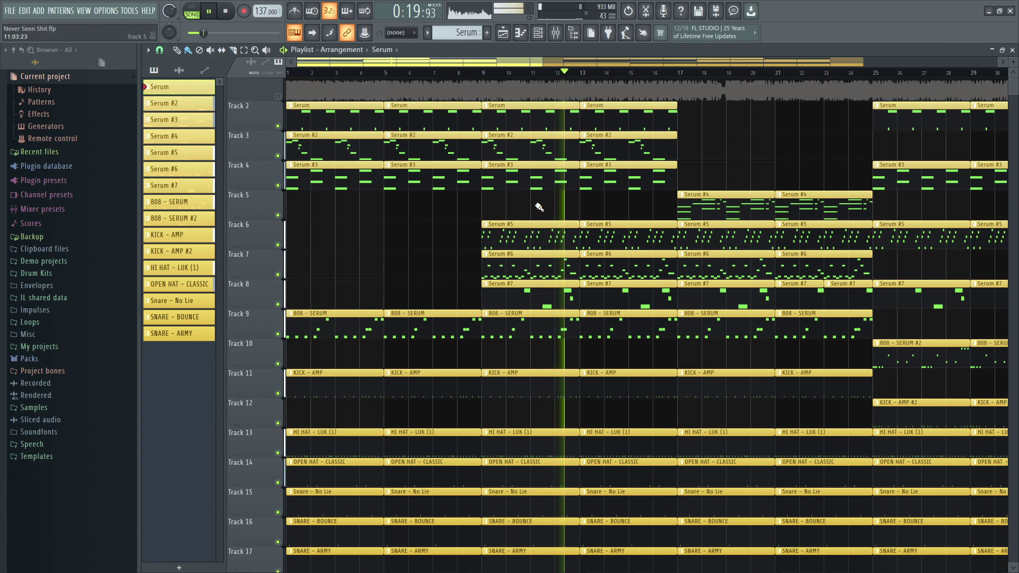
left_click(277, 103, "ctrl")
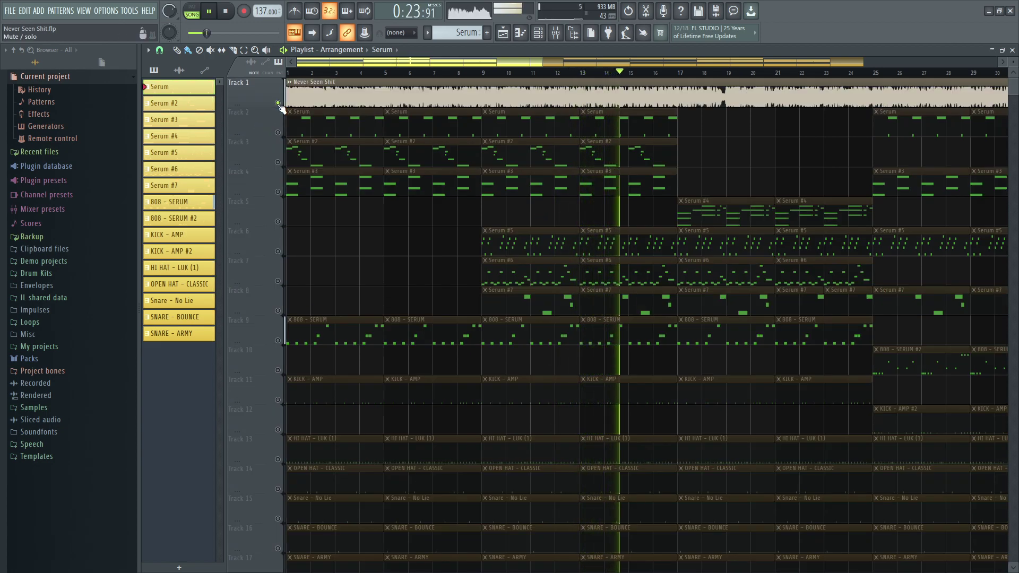
left_click(277, 103, "ctrl")
scroll(523, 158, "down", 1)
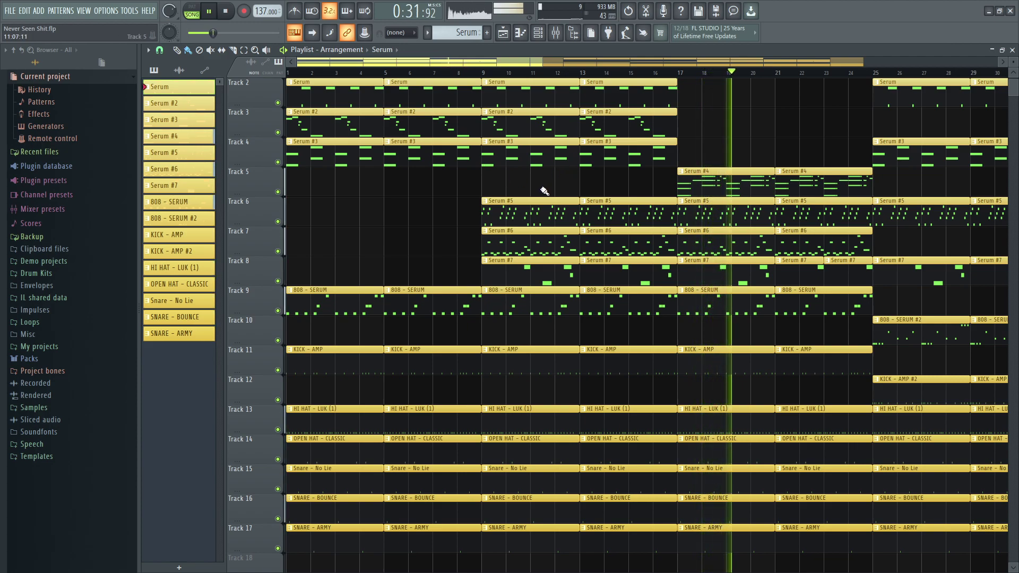
scroll(309, 111, "up", 1)
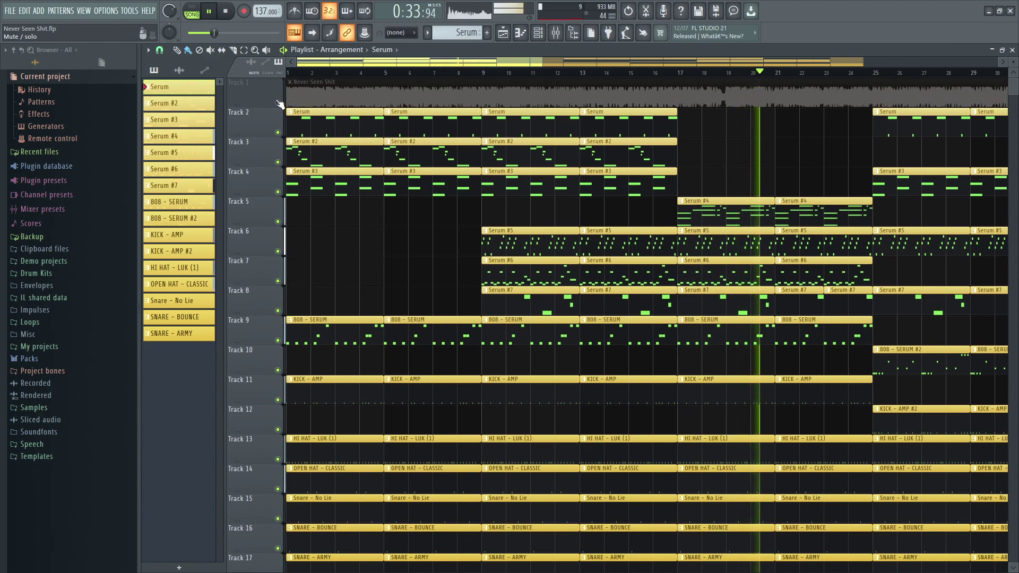
right_click(278, 102)
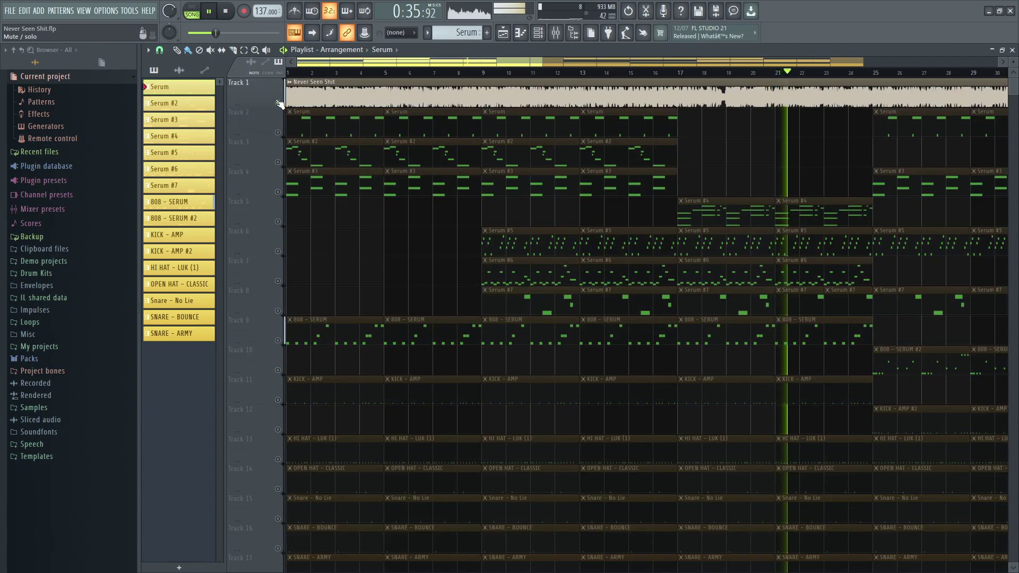
right_click(278, 103)
left_click(278, 103)
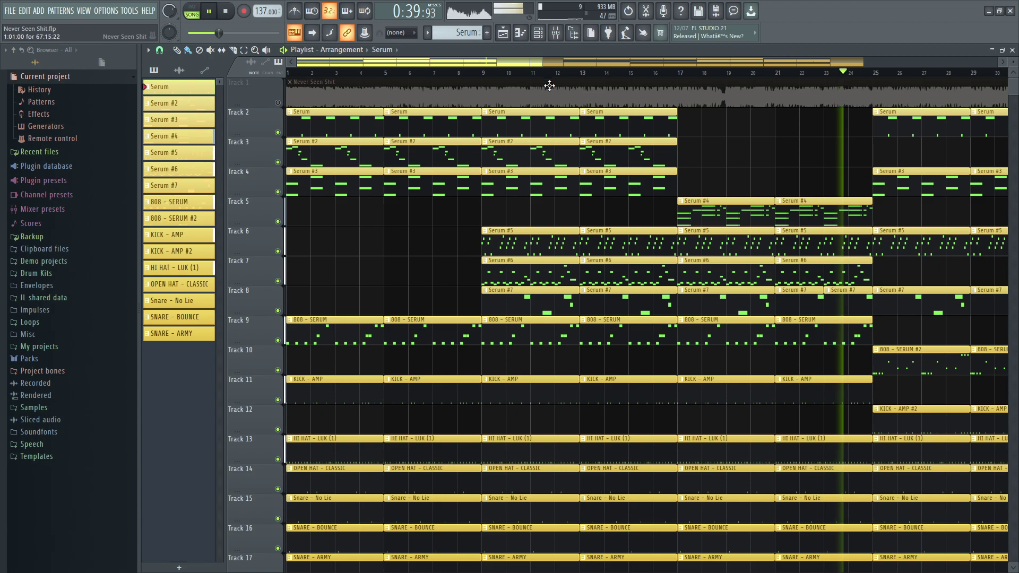
scroll(548, 84, "down", 1)
Show the whole arrangement in the playlist, briefly solo Track 1 for another comparison and return playback to the pattern tracks
left_click_drag(542, 66, 896, 66)
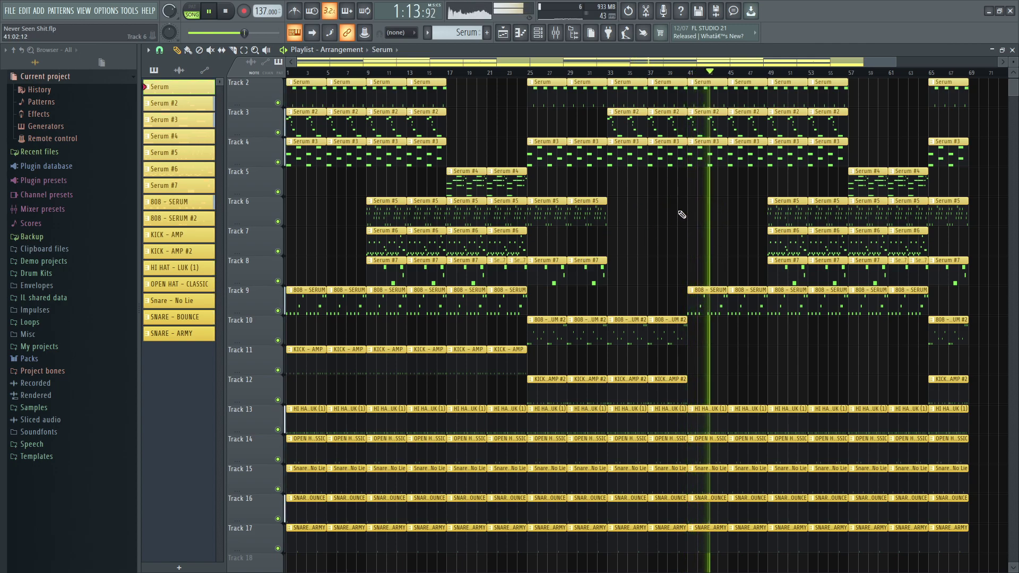
scroll(690, 260, "up", 1)
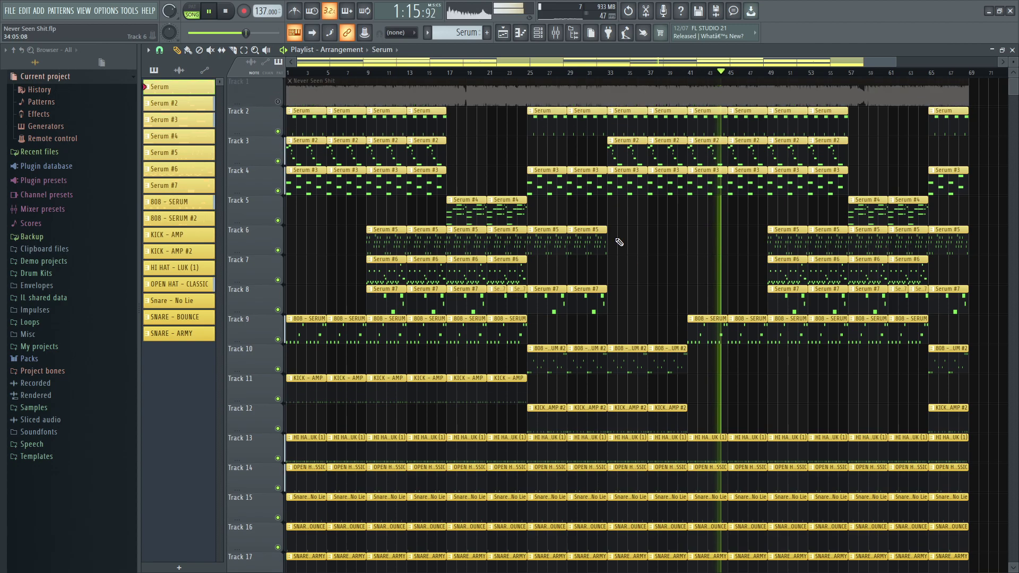
right_click(277, 102)
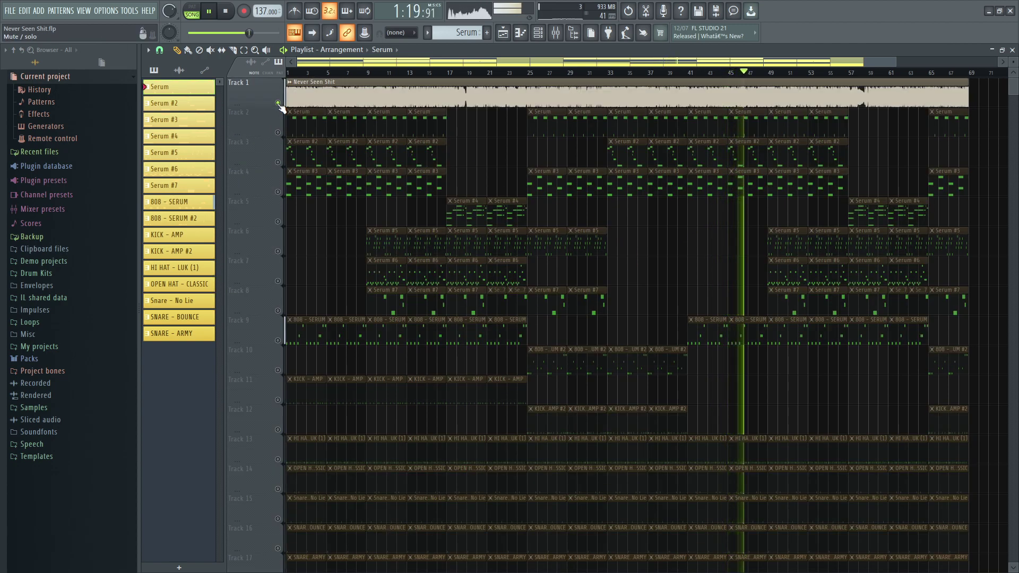
left_click(277, 103)
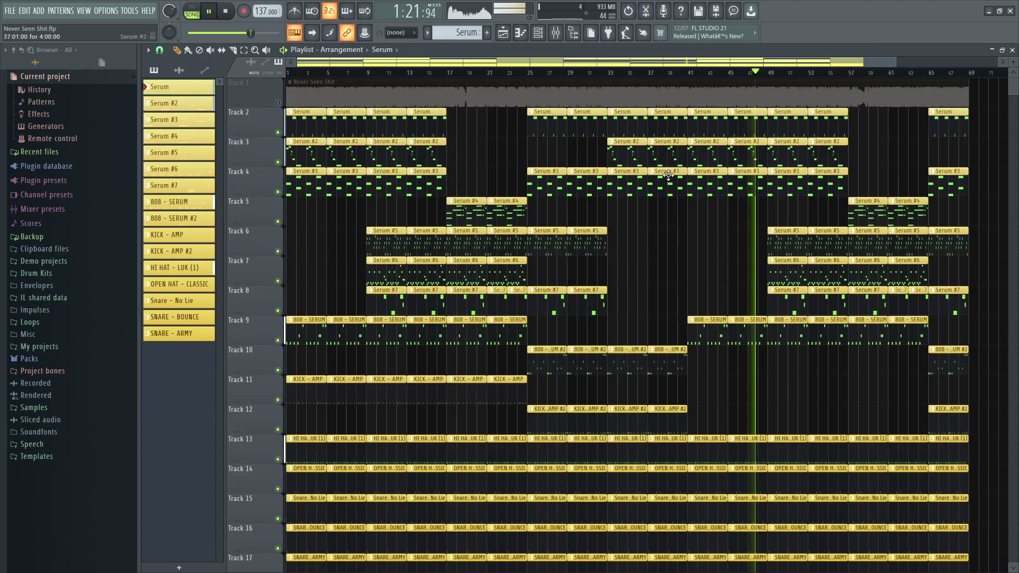
scroll(693, 155, "down", 1)
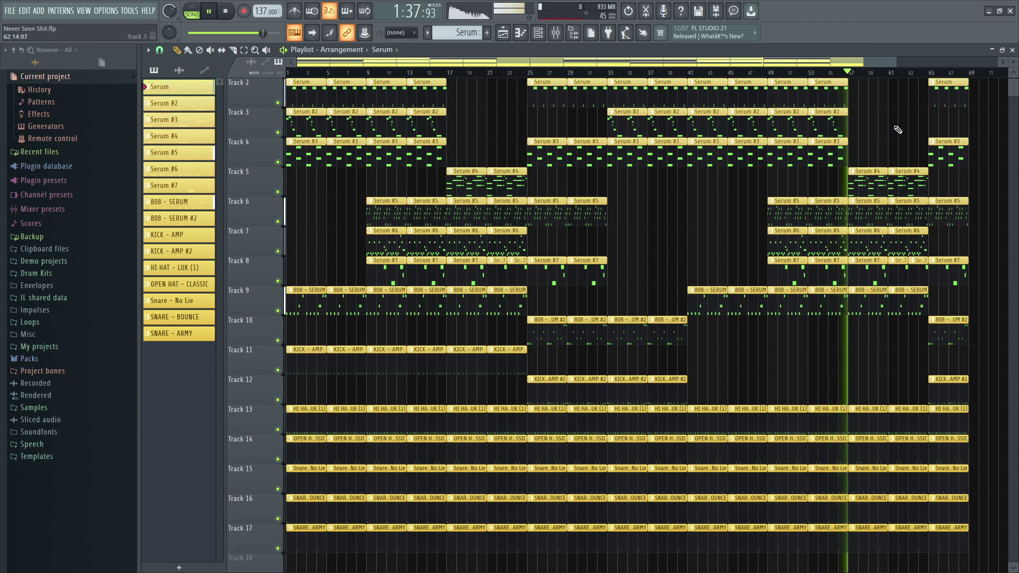
Select the playlist's closing section on the timeline, from bar 65 to about bar 71
scroll(836, 285, "up", 1)
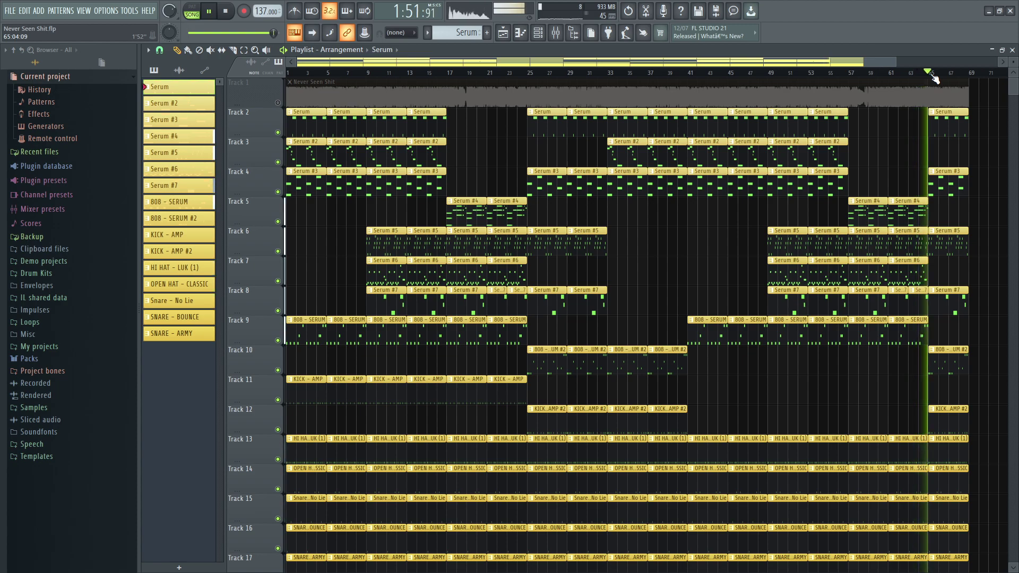
left_click_drag(933, 76, 985, 77)
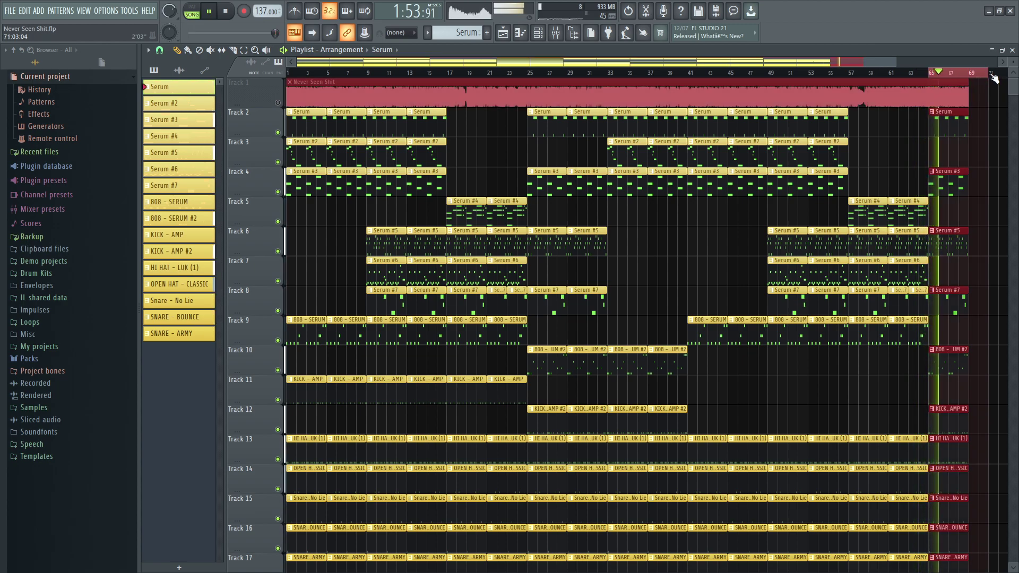